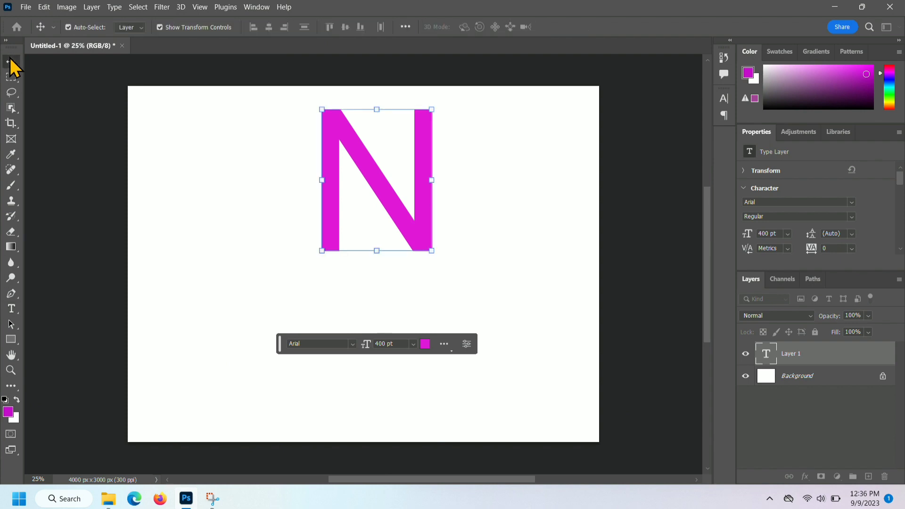
Enlarge the magenta letter N to about 197% (789.62 pt) and centre it on the canvas
left_click_drag(399, 218, 381, 296)
left_click_drag(427, 171, 443, 154)
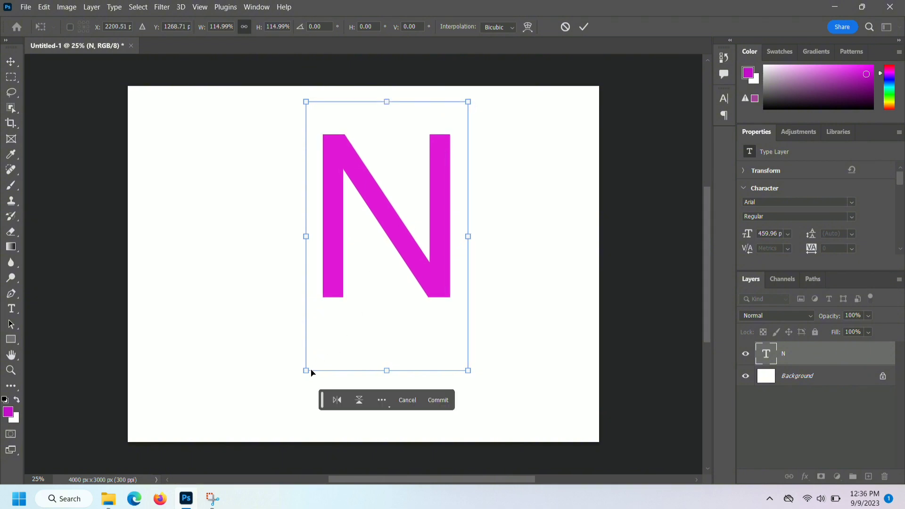
left_click_drag(304, 371, 196, 488)
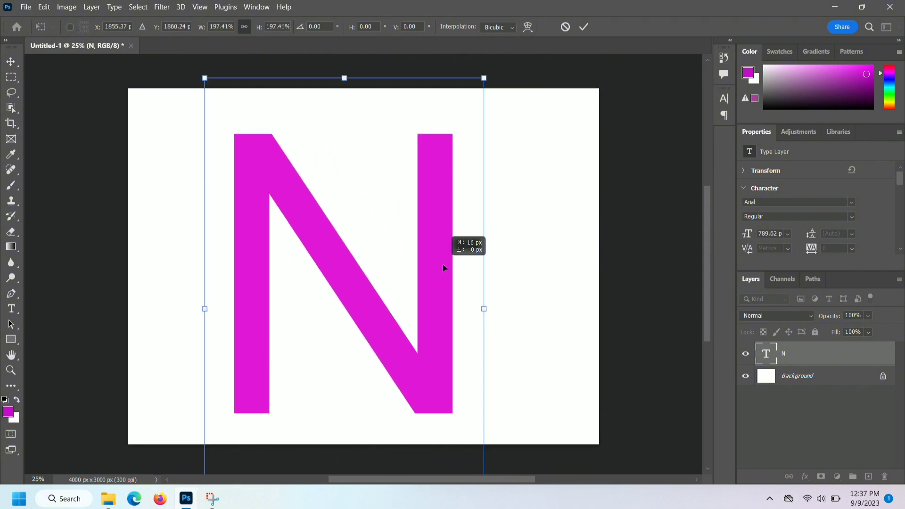
left_click_drag(443, 265, 489, 269)
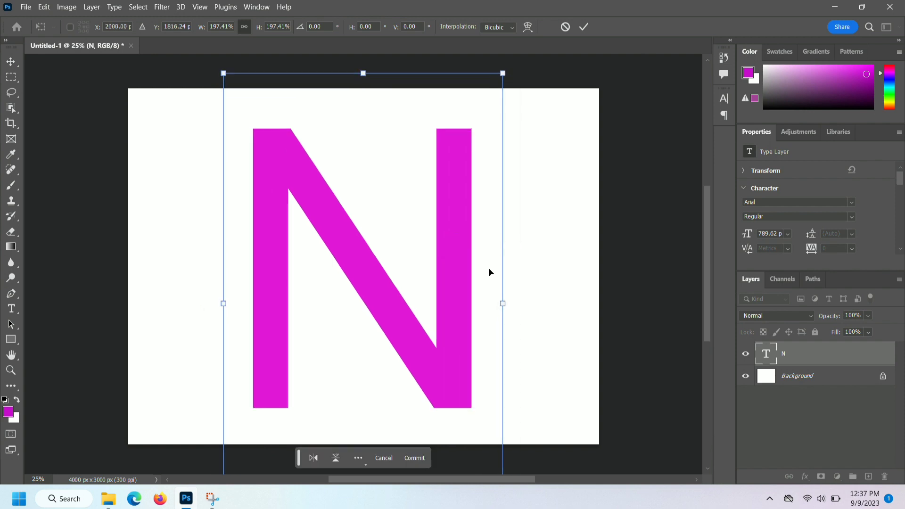
left_click(585, 27)
Open the baby photo from the New folder in Downloads as a separate document
mouse_move(175, 506)
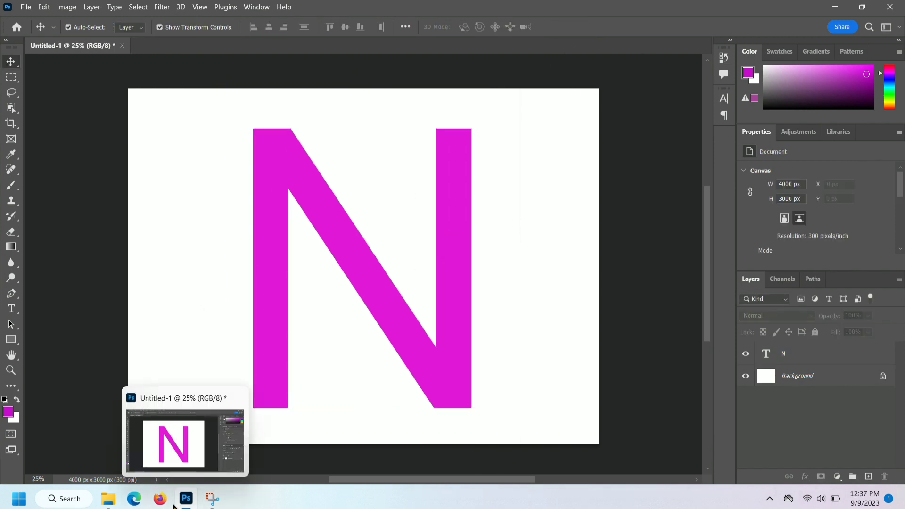
left_click(108, 499)
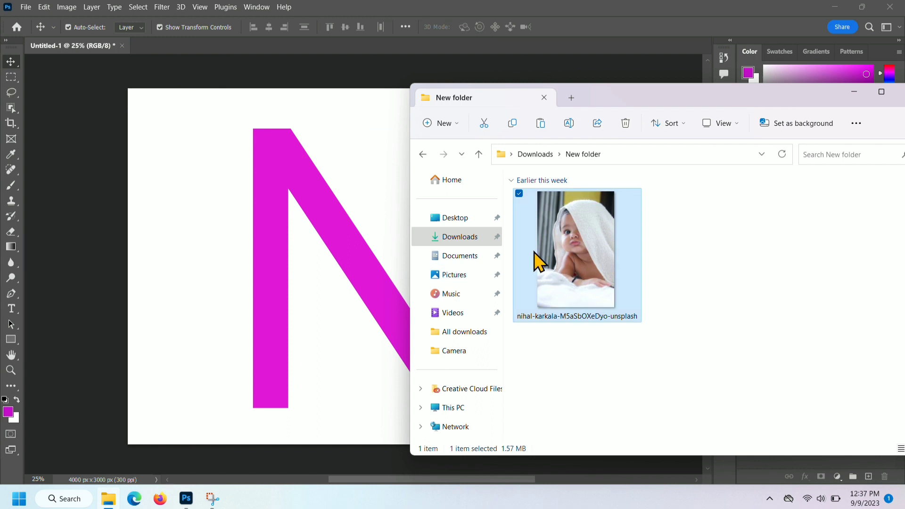
left_click_drag(561, 254, 208, 48)
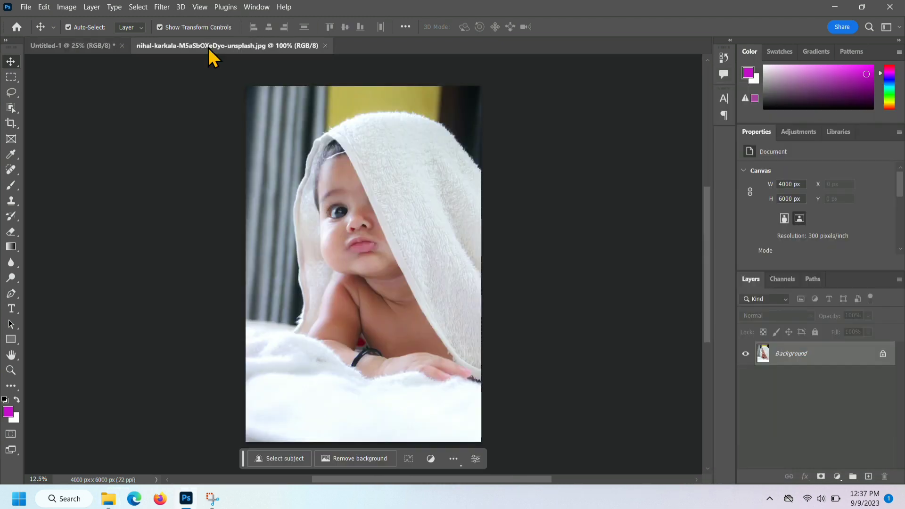
Select the baby with the Subject selection and copy it to a new layer
left_click(138, 8)
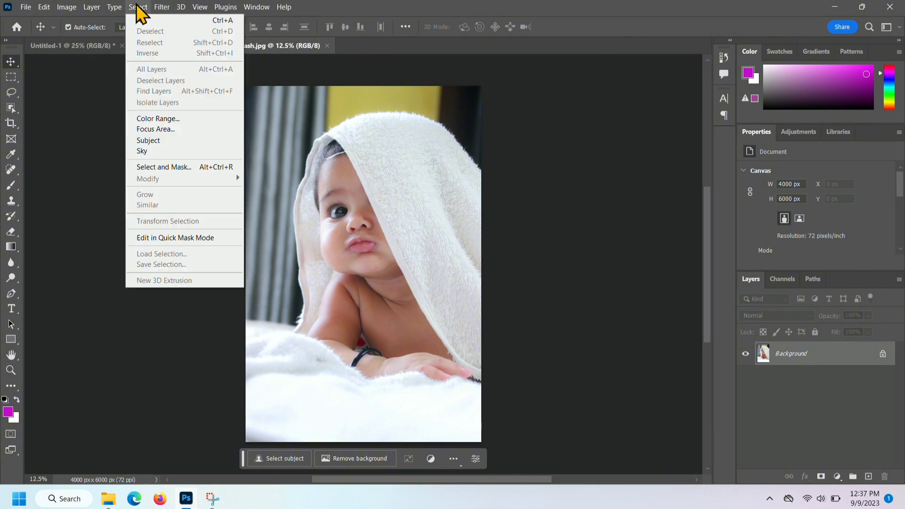
left_click(198, 141)
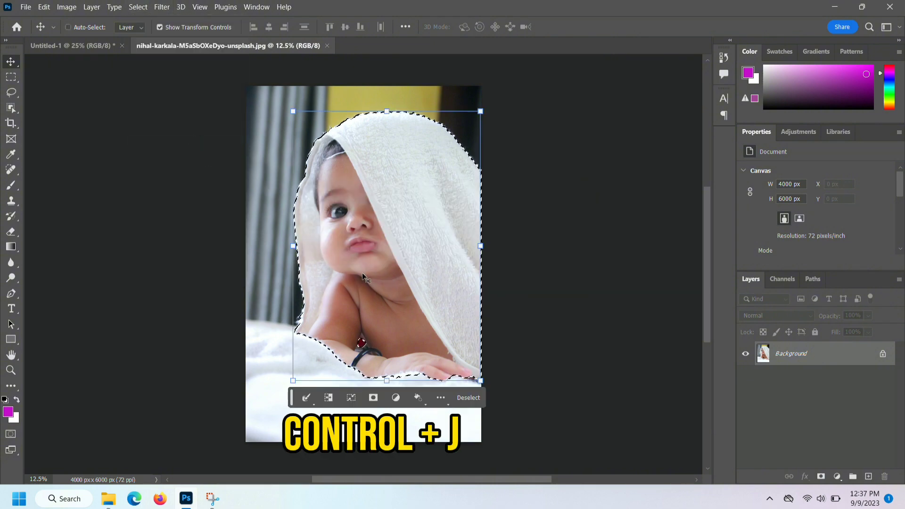
key("ctrl+j")
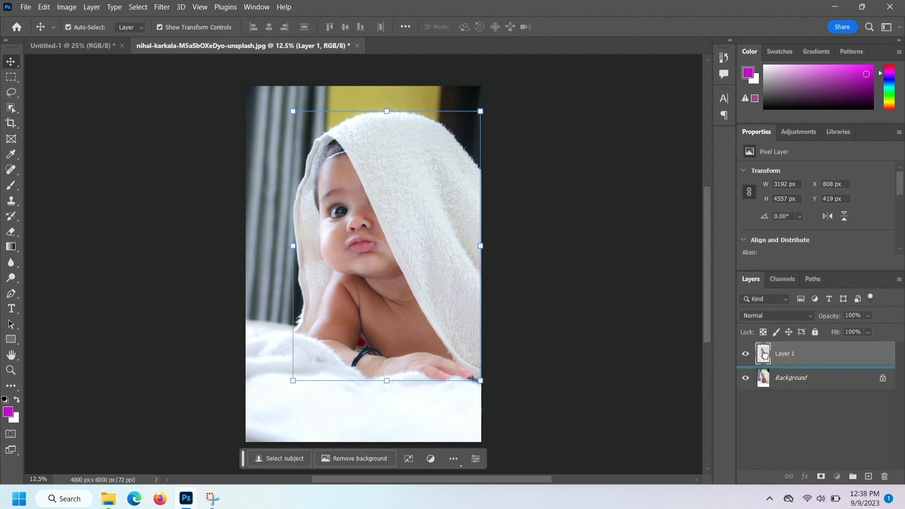
Bring the baby cut-out into Untitled-1, scale it to about 43.55% and place it over the N's diagonal and right stem
left_click_drag(764, 355, 284, 228)
left_click_drag(408, 312, 418, 222)
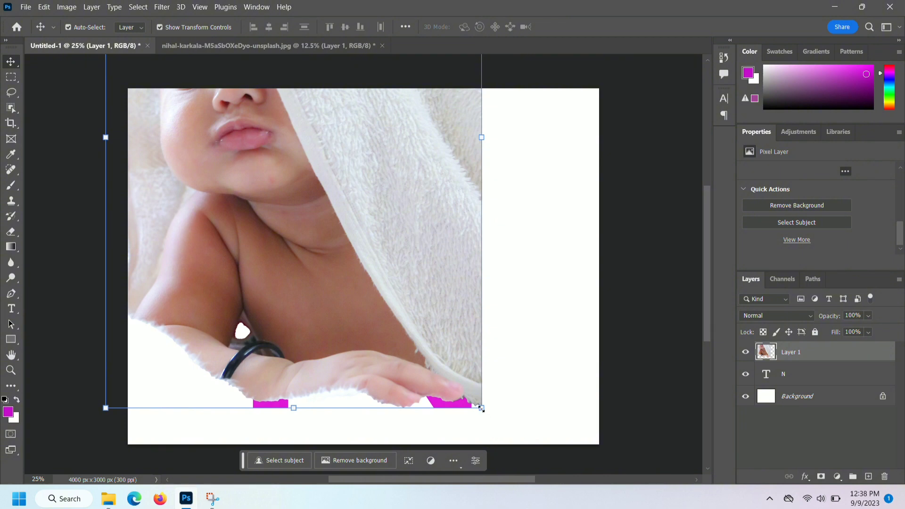
left_click_drag(481, 408, 248, 201)
left_click_drag(231, 86, 370, 327)
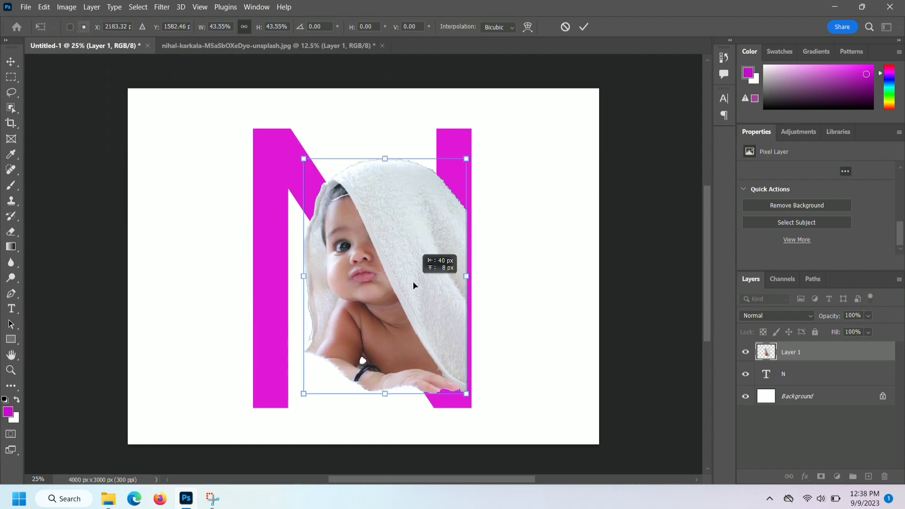
left_click_drag(413, 282, 418, 281)
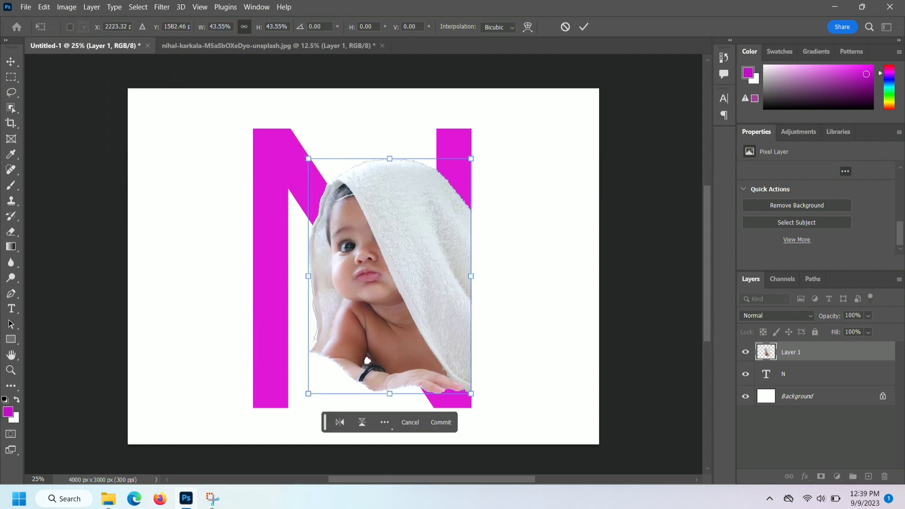
key("Return")
Convert the baby layer to a smart object and clip it to the N text layer
right_click(782, 357)
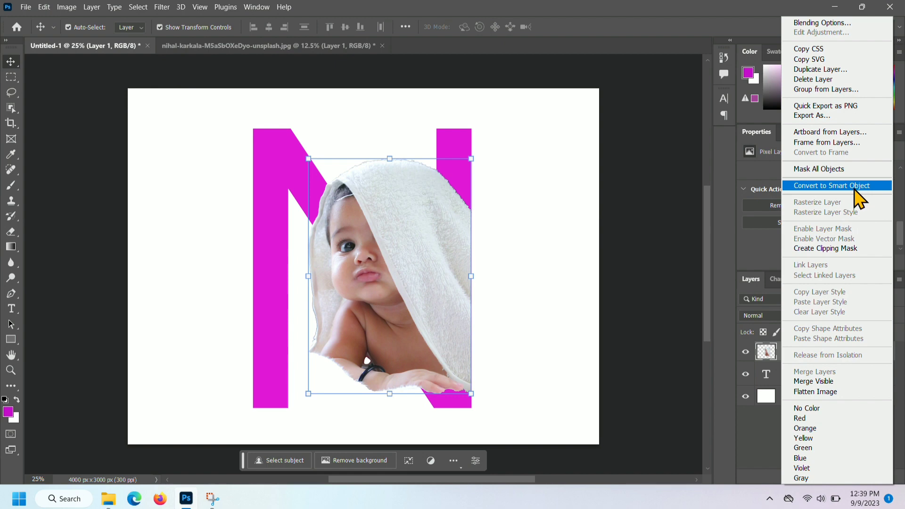
left_click(844, 186)
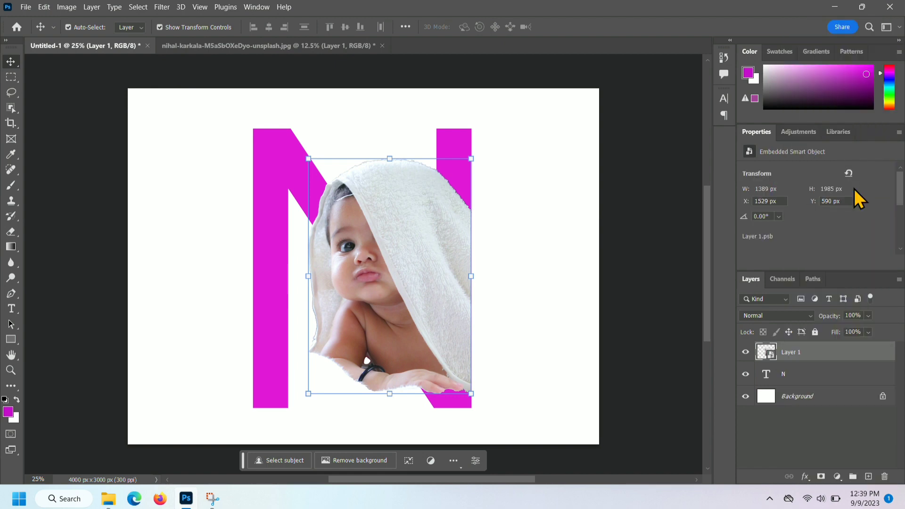
right_click(804, 358)
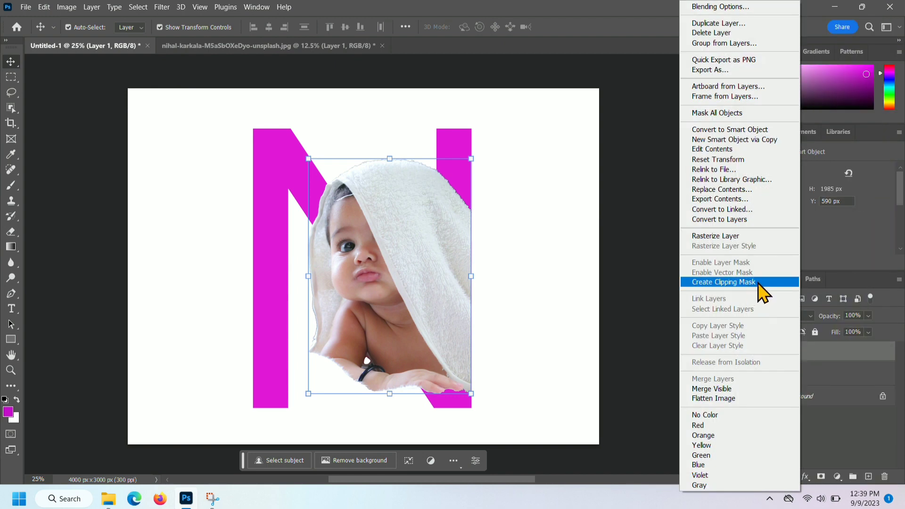
left_click(755, 283)
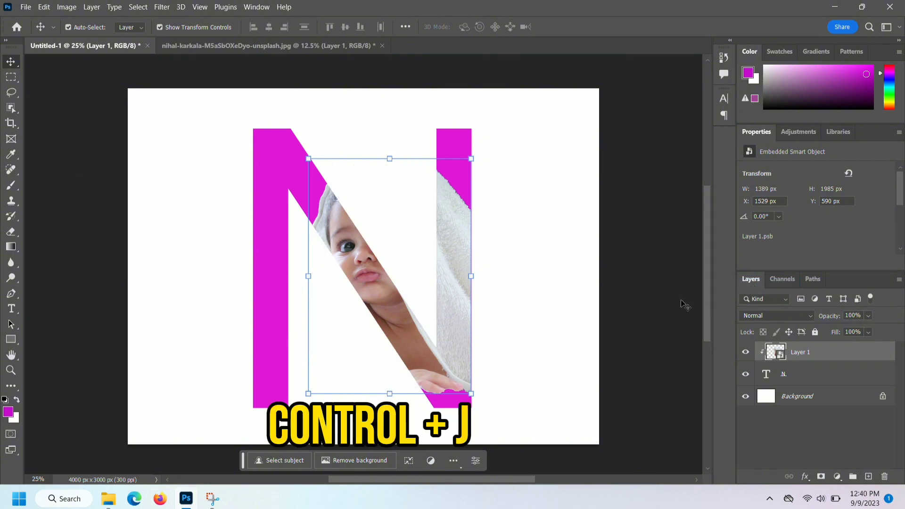
Duplicate the clipped baby layer and add a layer mask to the copy
key("ctrl+j")
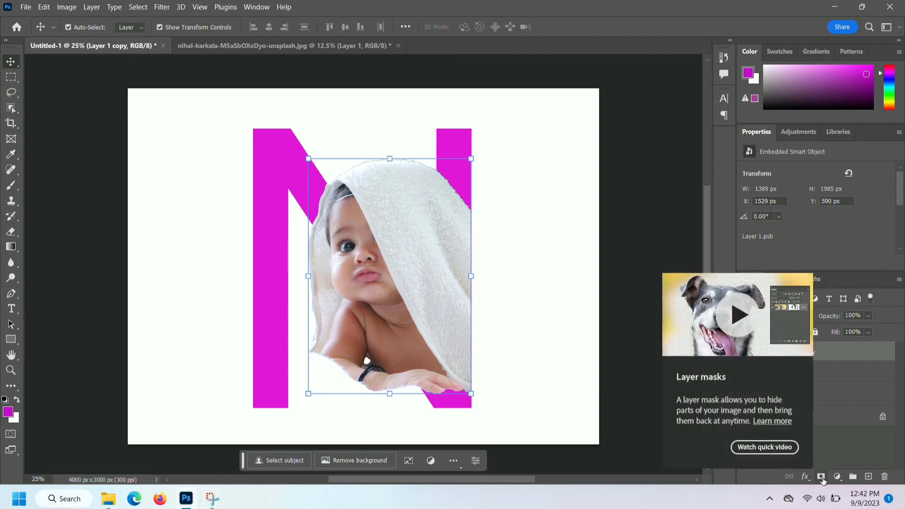
left_click(821, 477)
Load the N text layer's pixels as a selection and invert the selection
left_click(852, 394)
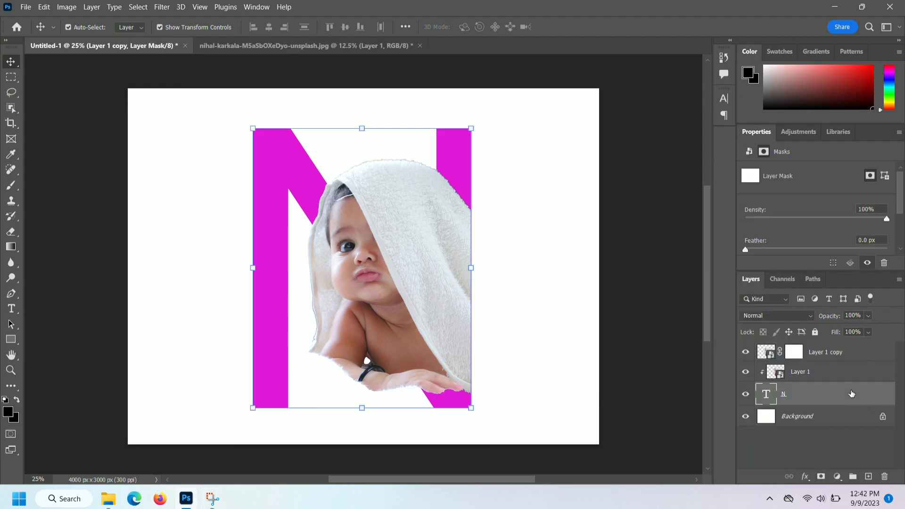
right_click(770, 397)
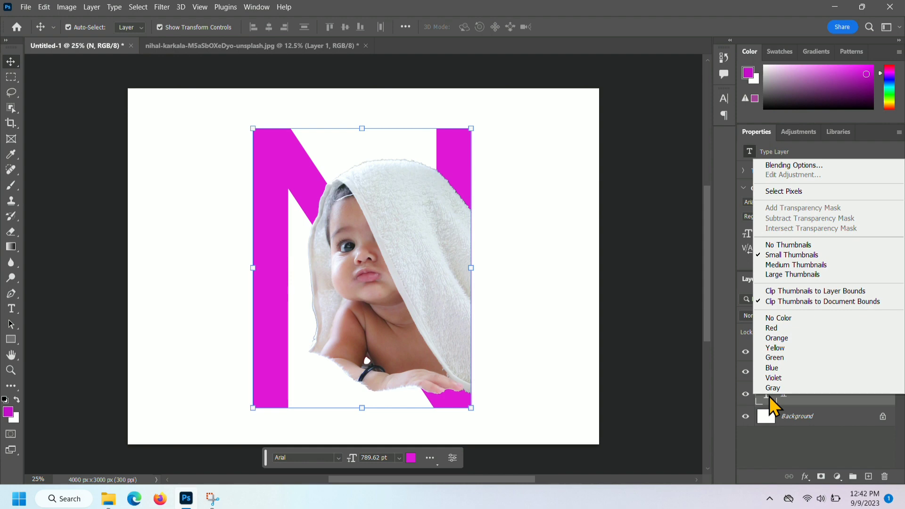
left_click(783, 191)
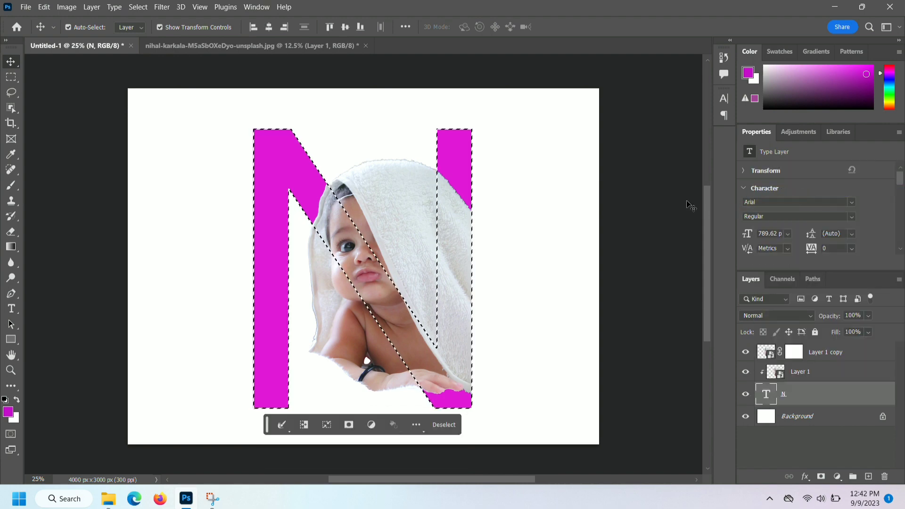
left_click(146, 8)
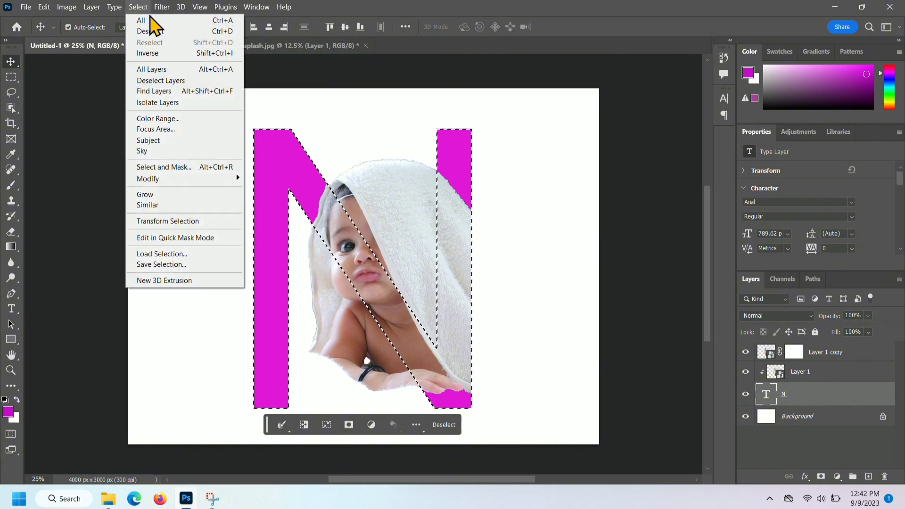
left_click(175, 55)
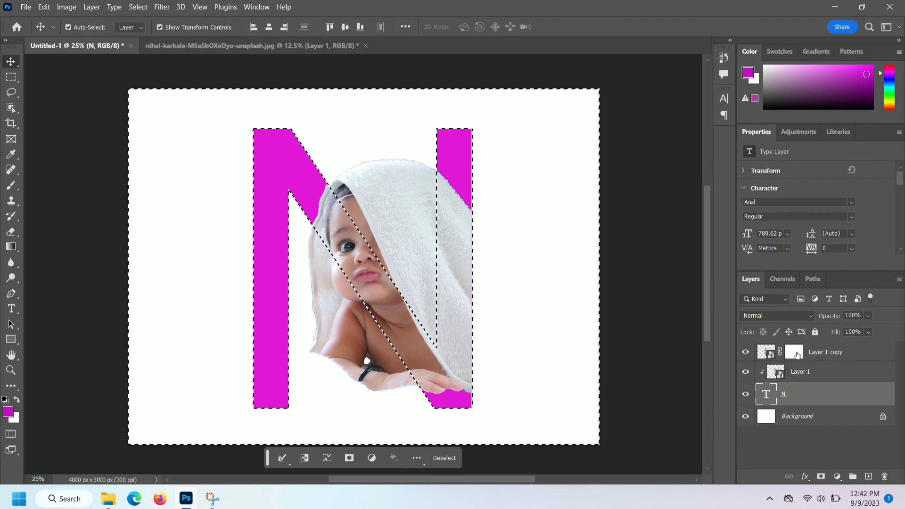
Paint black on the copy's layer mask to hide the towel and body left of the N's diagonal around the cheek, and clear the selection
left_click(795, 352)
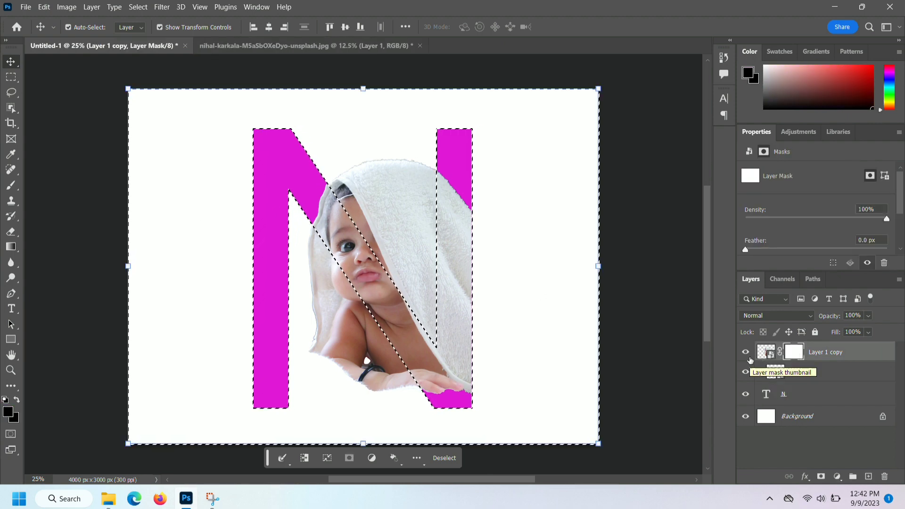
left_click(11, 187)
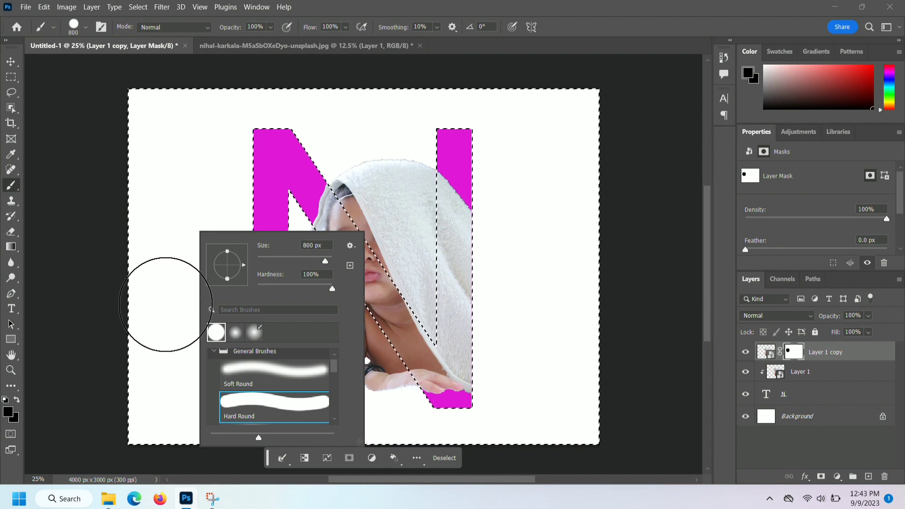
left_click(9, 414)
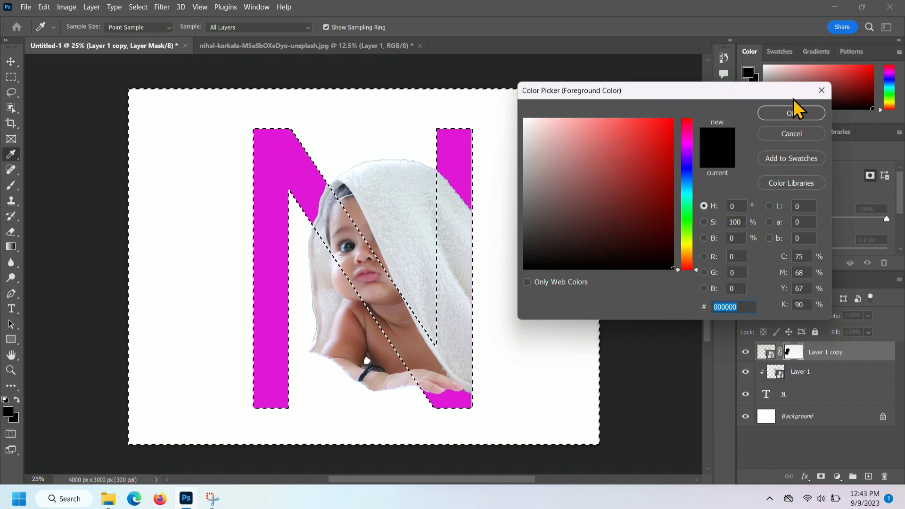
left_click(793, 114)
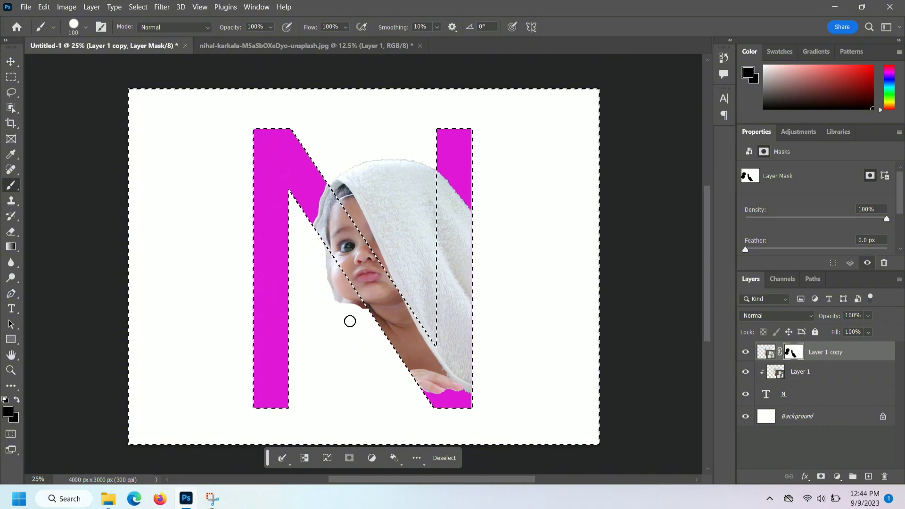
scroll(350, 322, "up", 5)
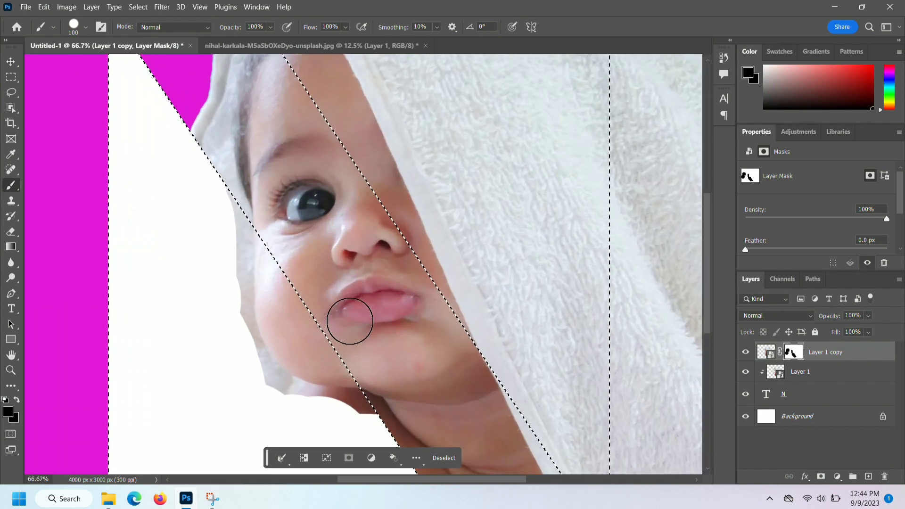
scroll(246, 278, "down", 3)
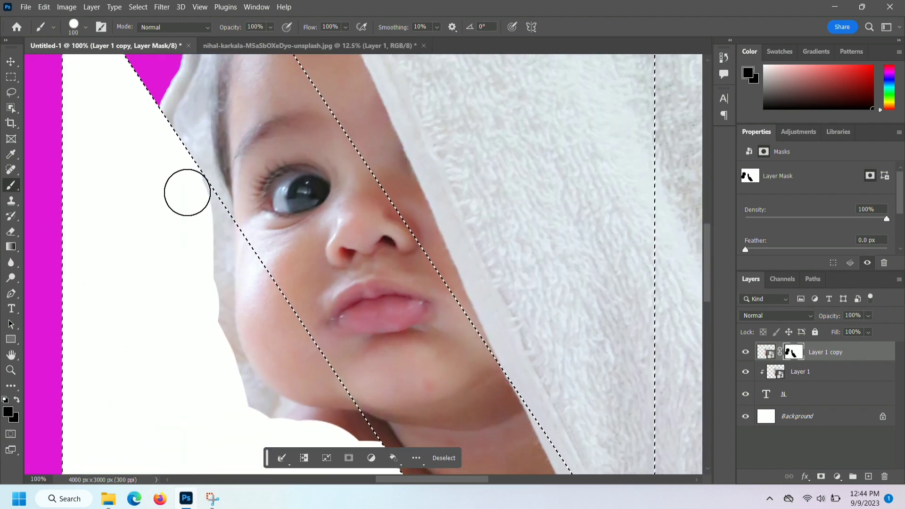
mouse_move(194, 211)
left_mouse_down()
mouse_move(210, 225)
mouse_move(220, 366)
mouse_move(259, 418)
mouse_move(334, 428)
left_mouse_up()
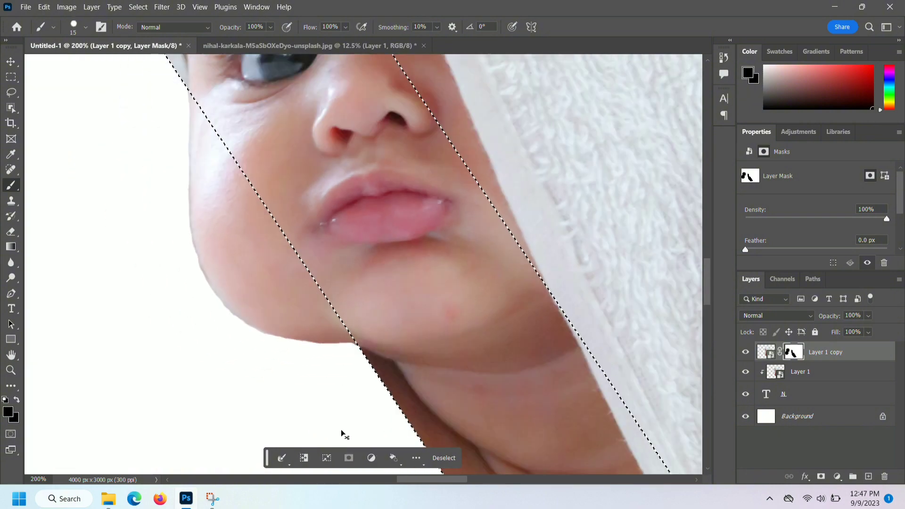
key("ctrl+minus")
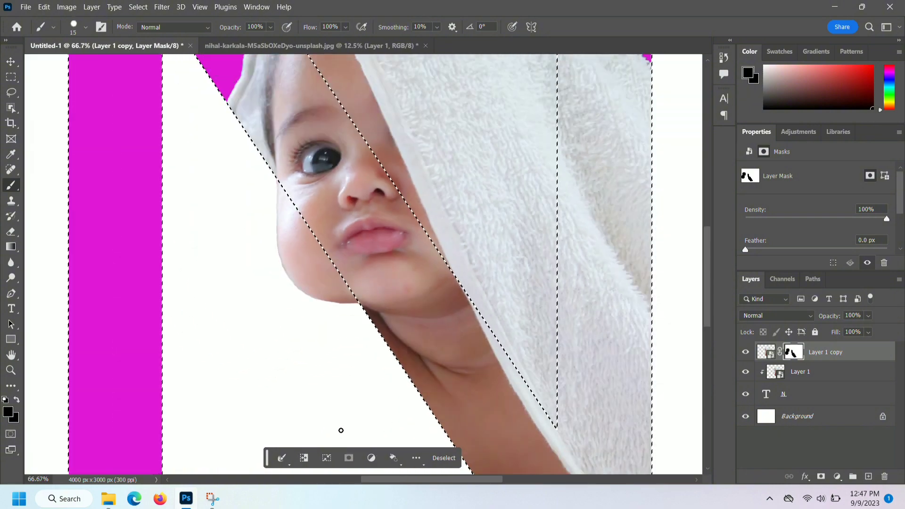
key("ctrl+minus")
key("ctrl+minus")
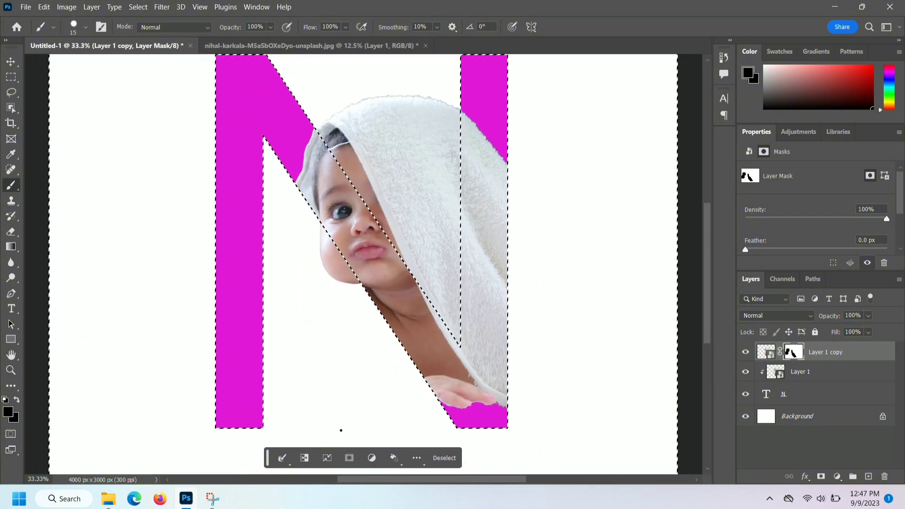
key("ctrl+d")
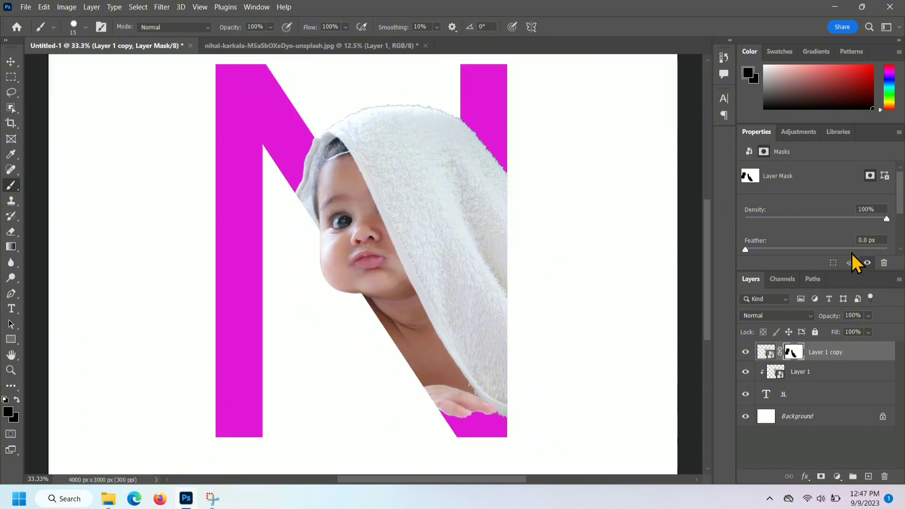
Add a 4 px outside stroke with a linear gradient fill at 90° to the N text layer
left_click(770, 395)
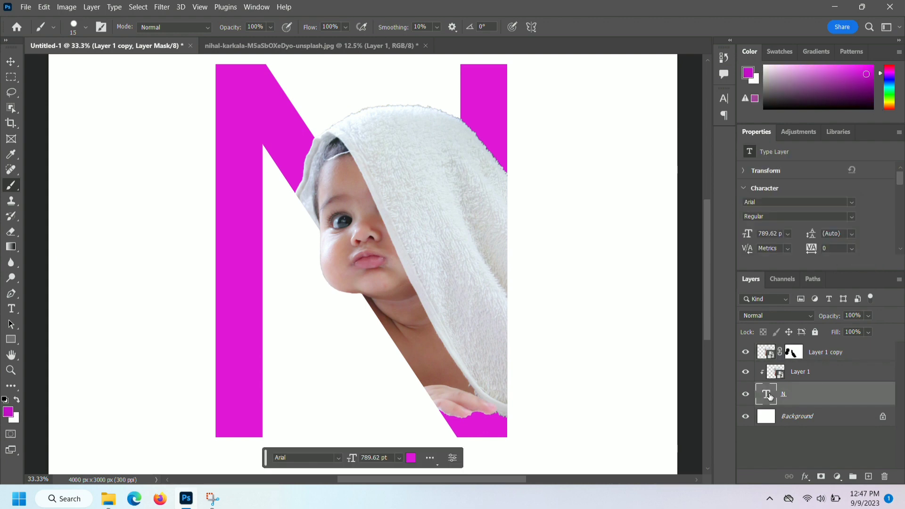
right_click(770, 395)
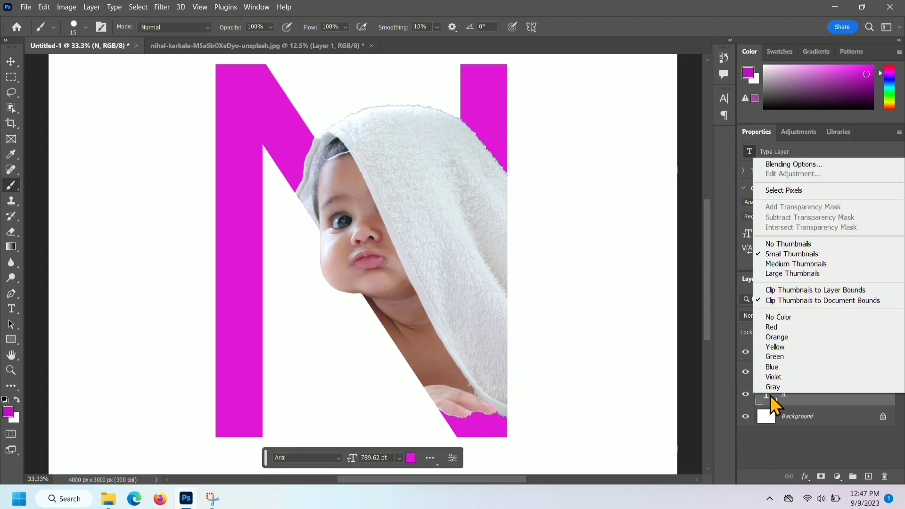
left_click(816, 166)
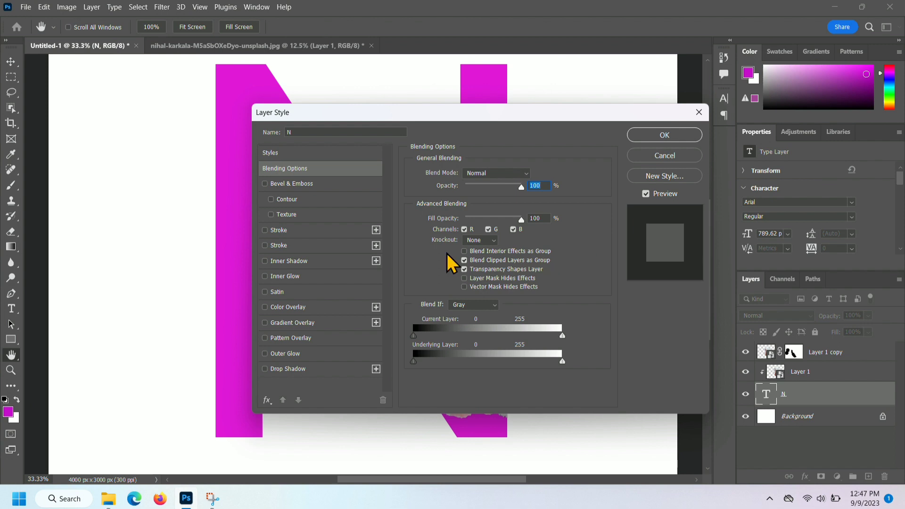
left_click(296, 230)
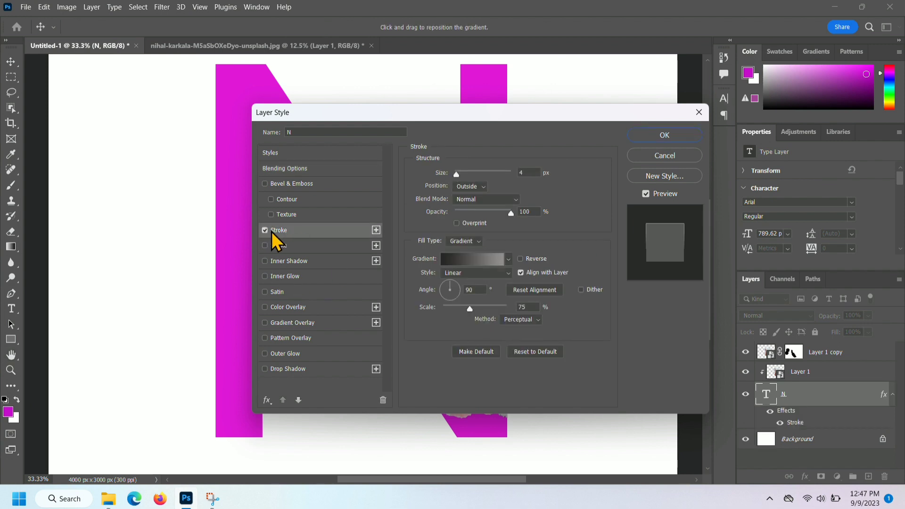
Set the start colour stop of the N layer's stroke gradient to mid grey 717171
left_click(472, 259)
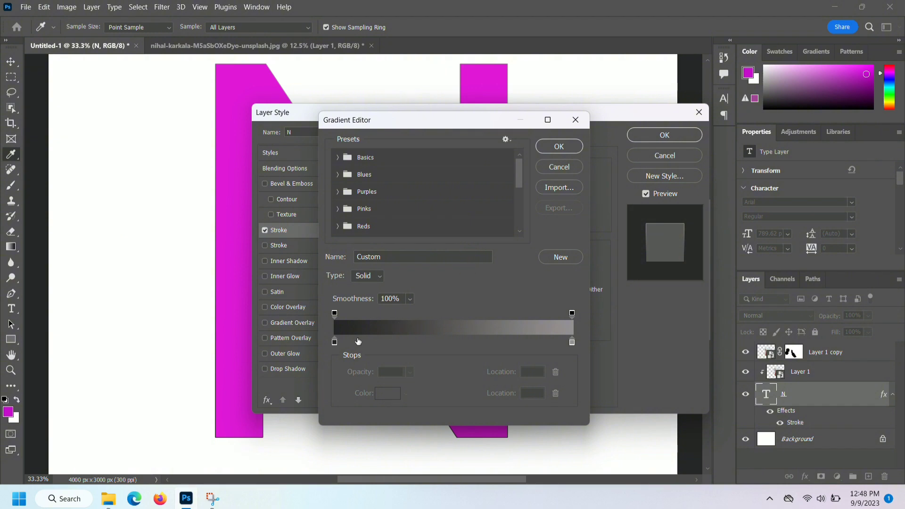
double_click(334, 342)
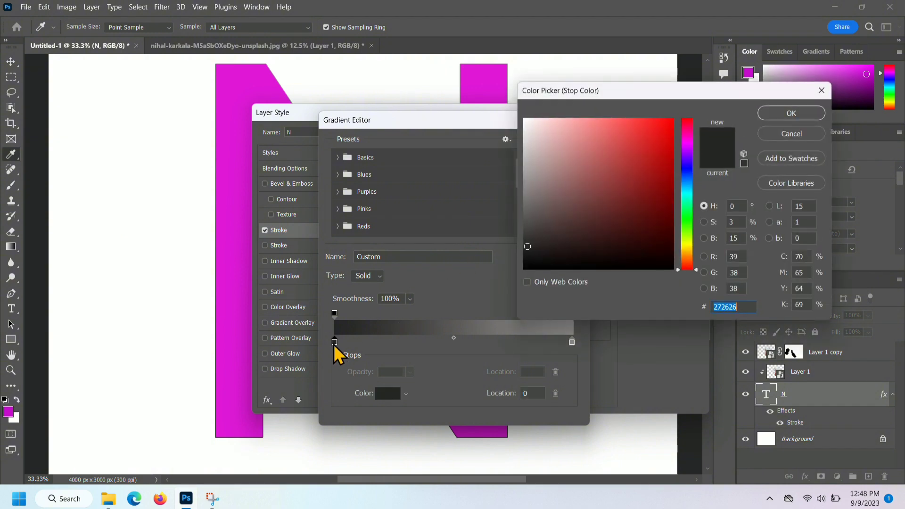
left_click(657, 192)
left_click(687, 144)
left_click(599, 220)
left_click(531, 208)
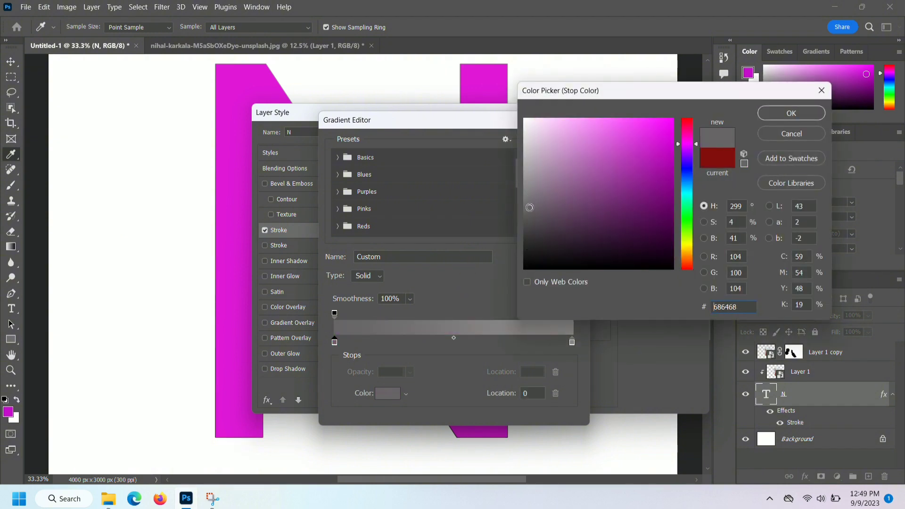
left_click(526, 203)
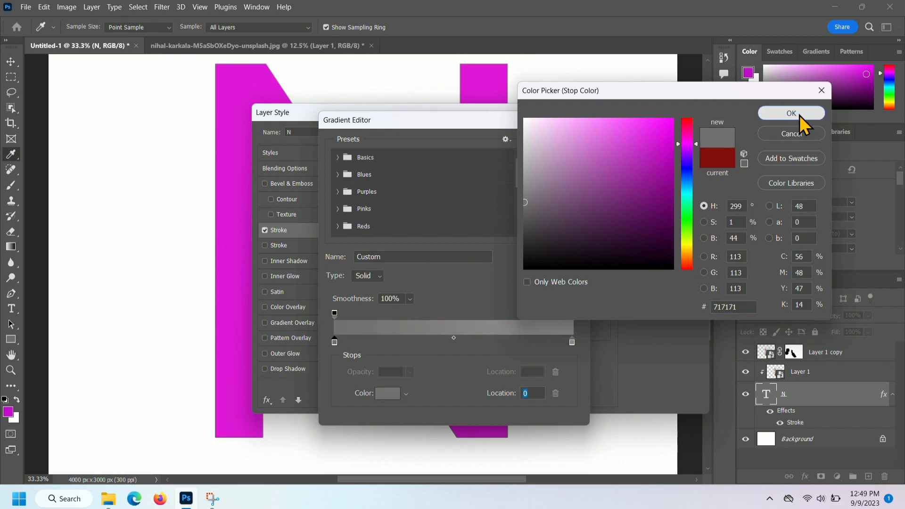
left_click(800, 116)
Change the end colour stop of the stroke gradient to a light grey and accept the gradient
double_click(573, 343)
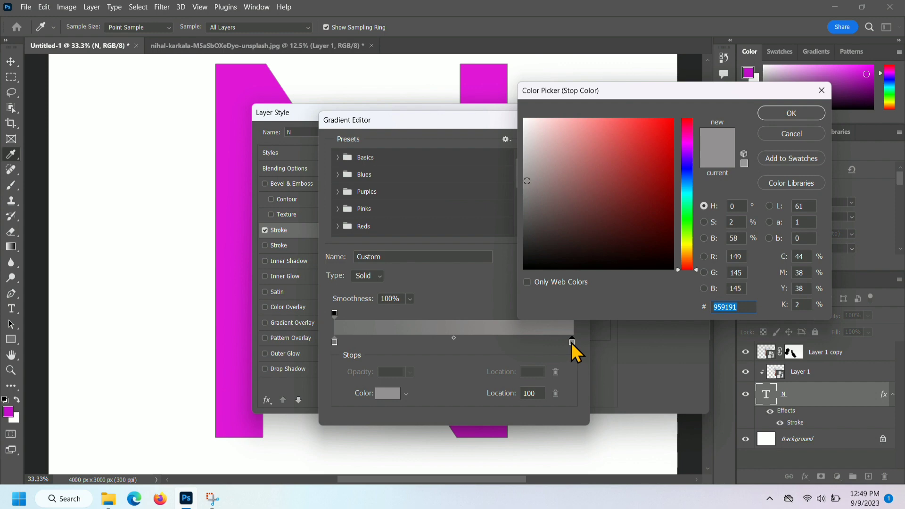
left_click_drag(529, 158, 528, 139)
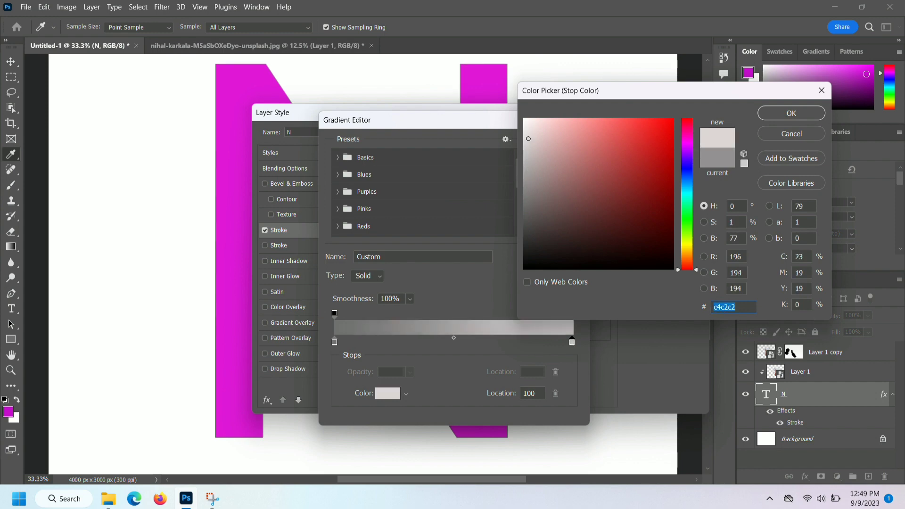
left_click(773, 117)
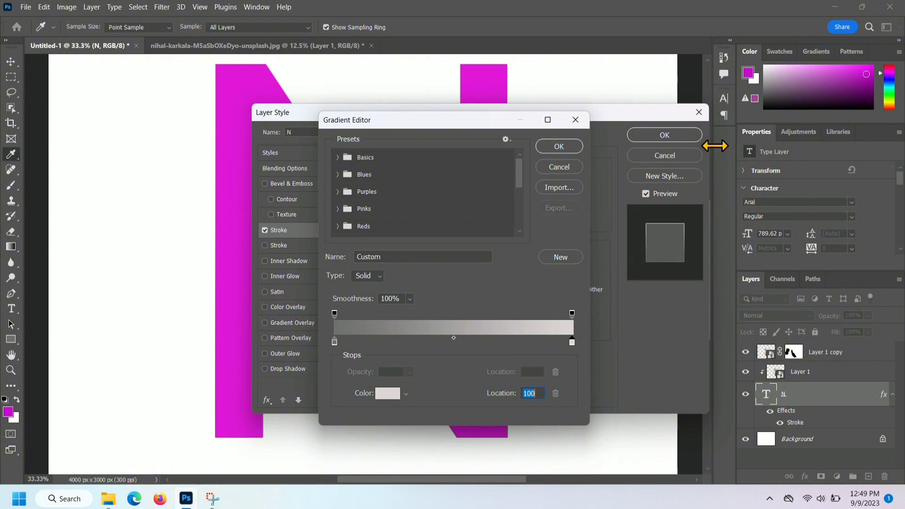
left_click(559, 147)
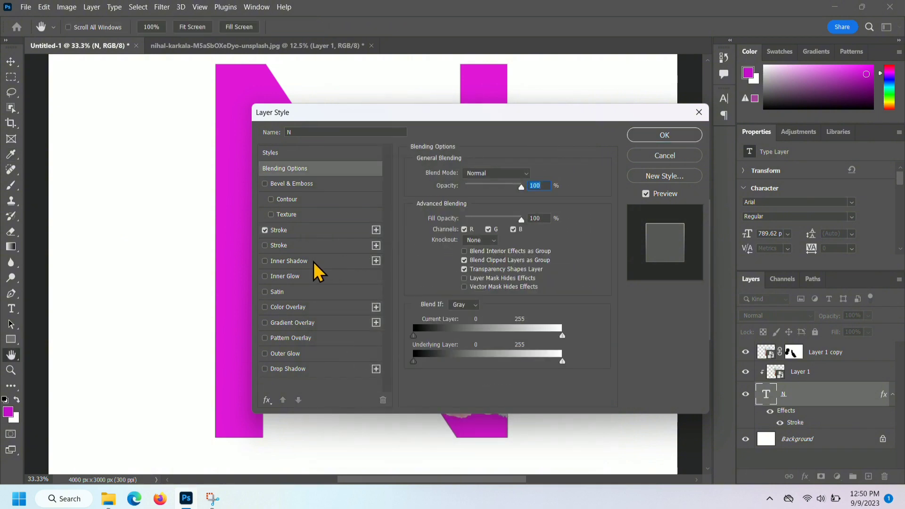
Enable a black Multiply inner shadow on the N layer with 64% opacity, 24 px distance, 43% choke and 38 px size, and apply the layer style
left_click(270, 261)
left_click(265, 262)
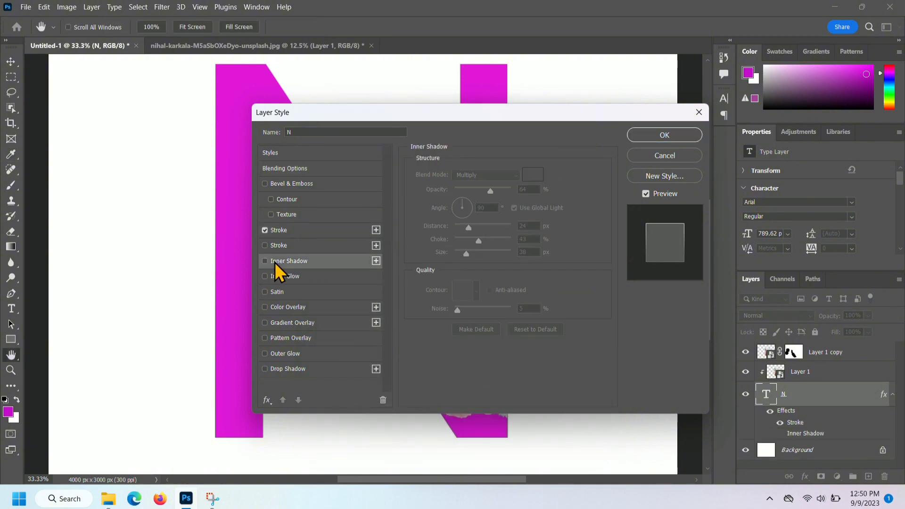
left_click(265, 261)
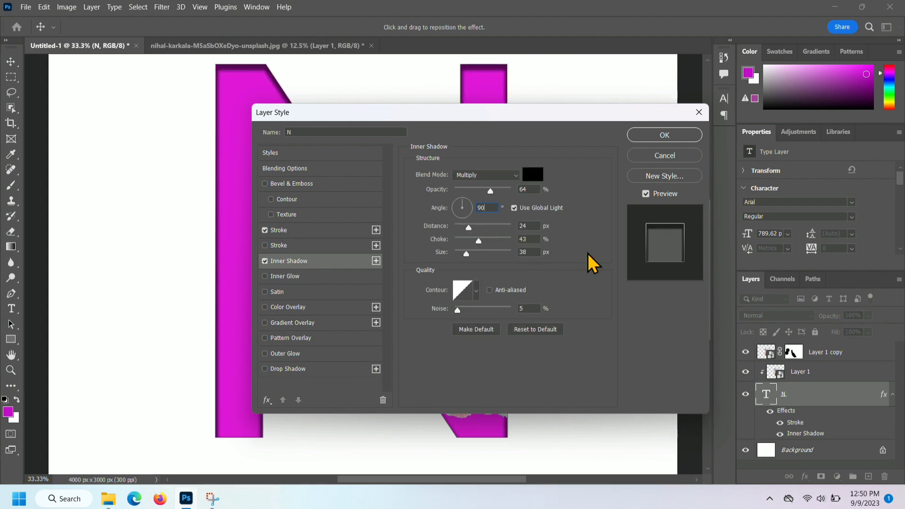
left_click(659, 137)
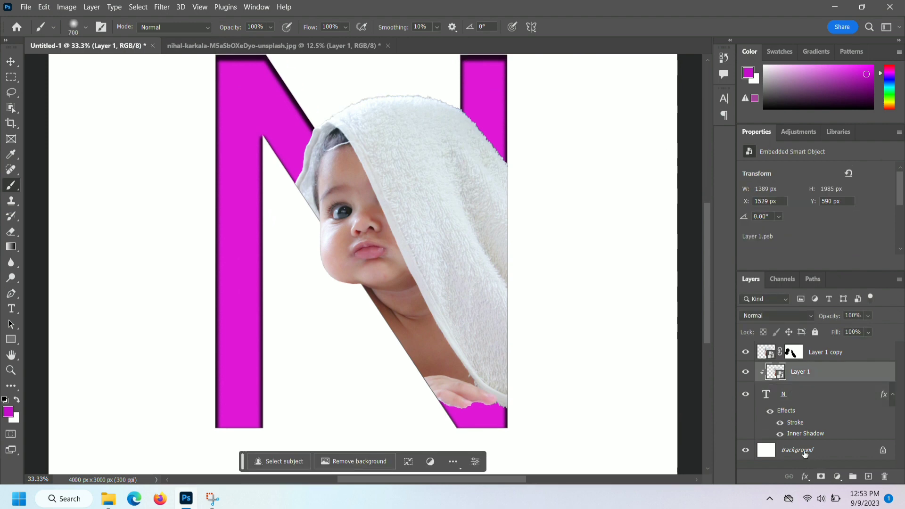
Add a linear magenta-to-transparent gradient fill layer at 90° and 100% scale directly above the Background layer
left_click(806, 453)
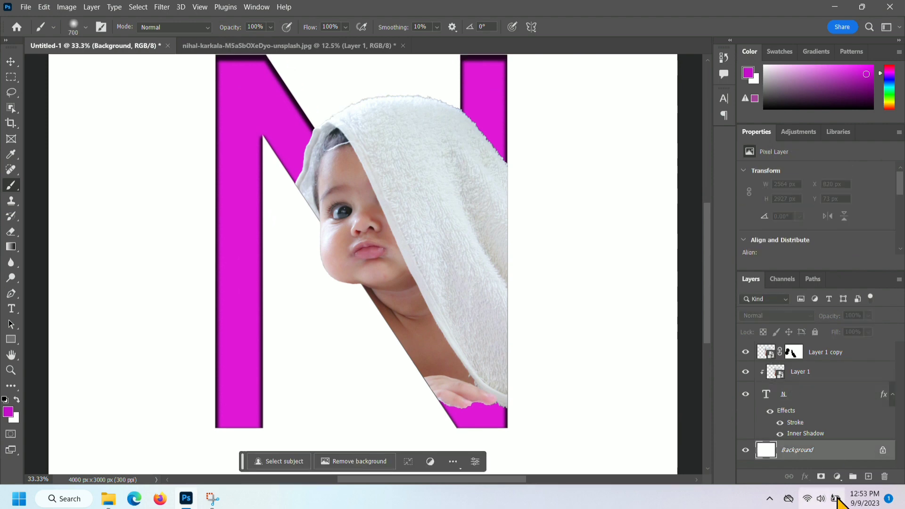
left_click(837, 477)
left_click(837, 281)
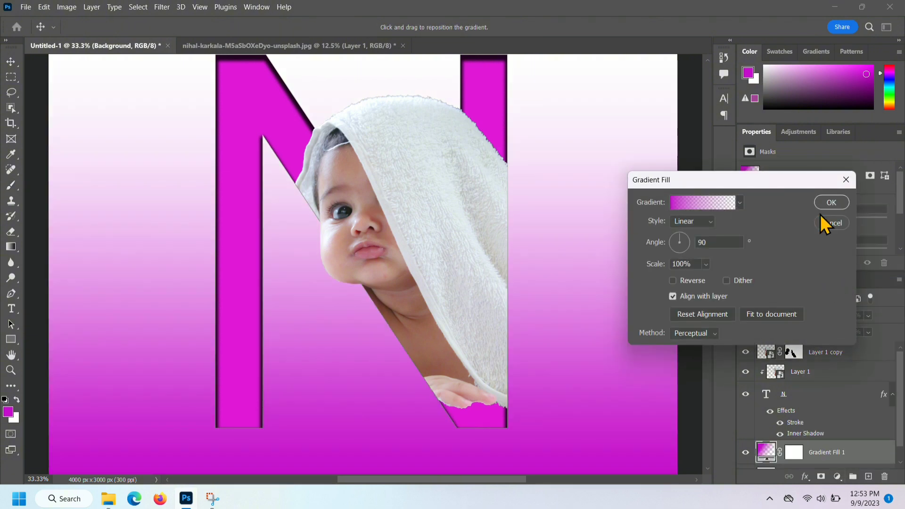
left_click(832, 203)
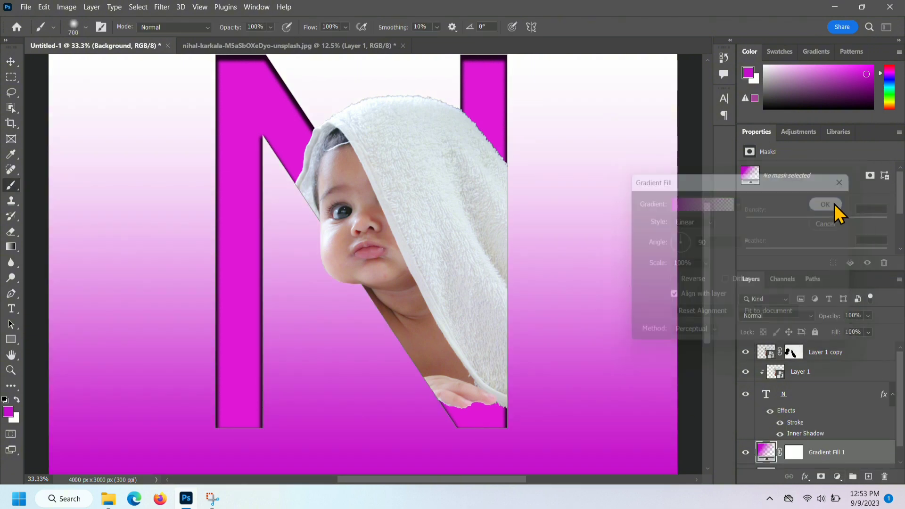
Create an empty layer above the gradient fill and set the foreground colour to near-white ece7ec for the soft round brush
left_click(869, 476)
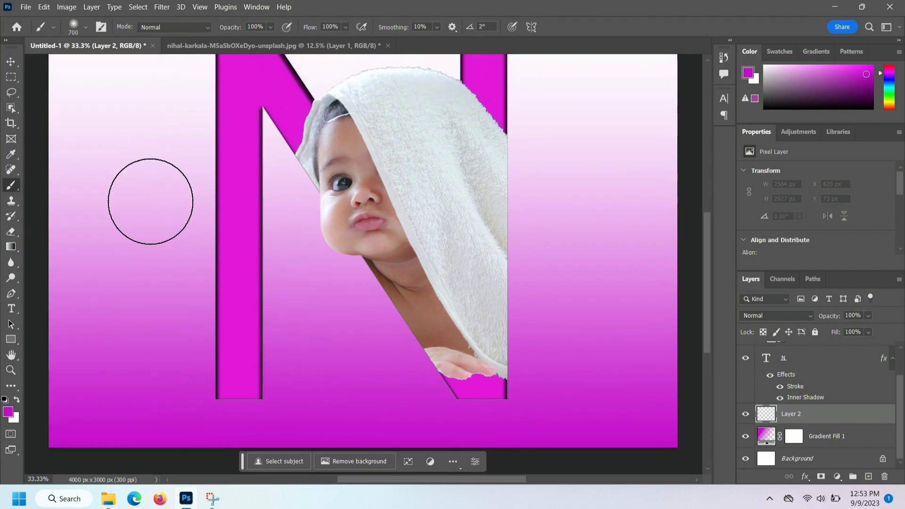
right_click(151, 202)
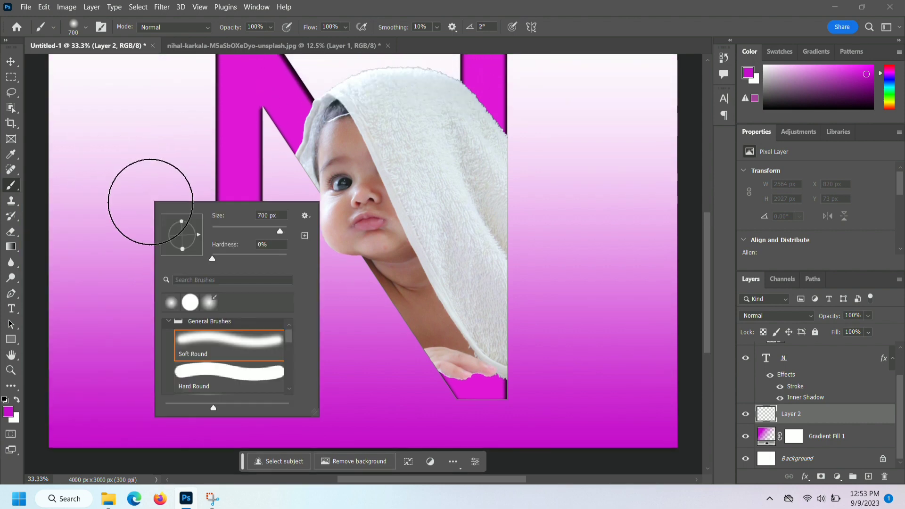
left_click(8, 413)
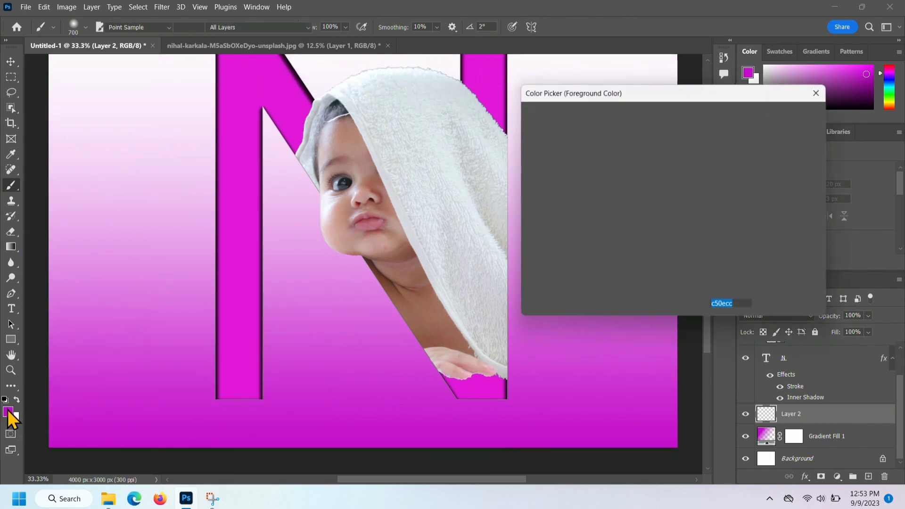
left_click(527, 129)
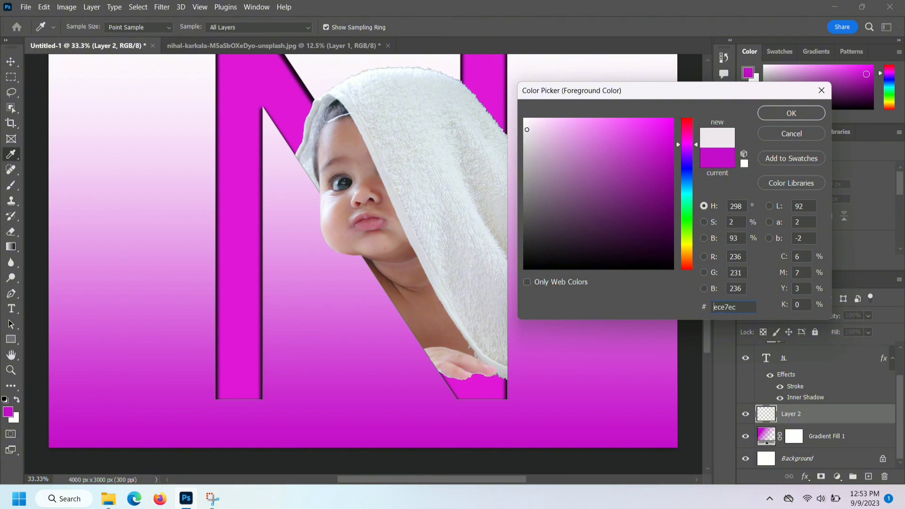
left_click(816, 112)
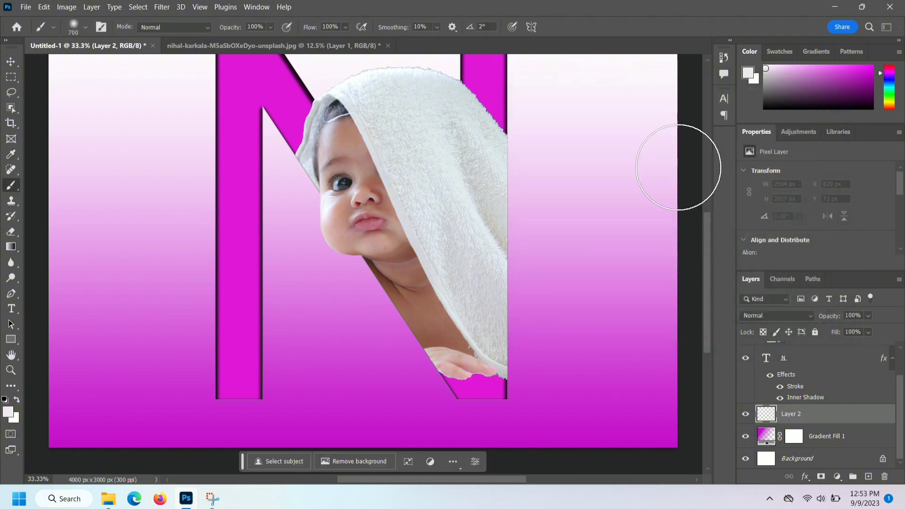
Enlarge the soft brush to 2700 px and paint a pale glow on the new layer behind the baby and the N's left stem
scroll(587, 215, "up", 2)
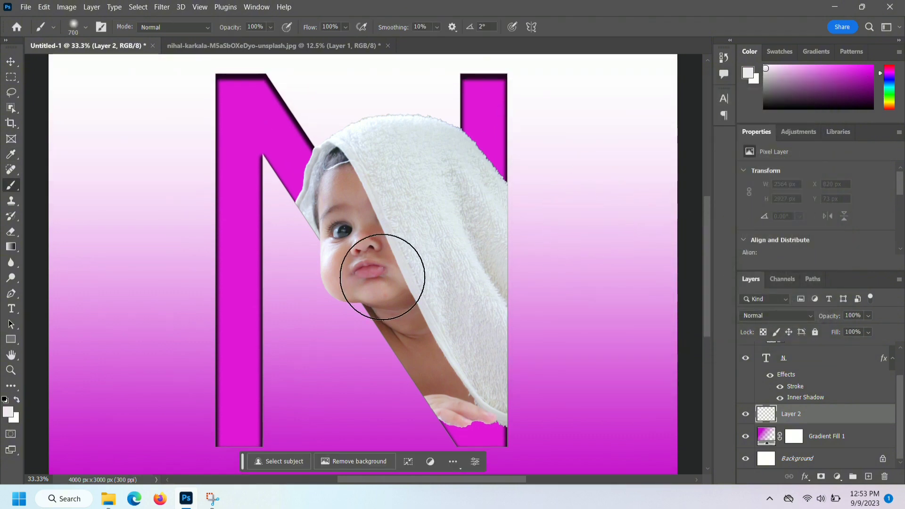
key("bracketright")
key("bracketright")
key("bracketright")
key("bracketright")
key("bracketright")
key("bracketright")
key("bracketright")
key("bracketright")
key("bracketright")
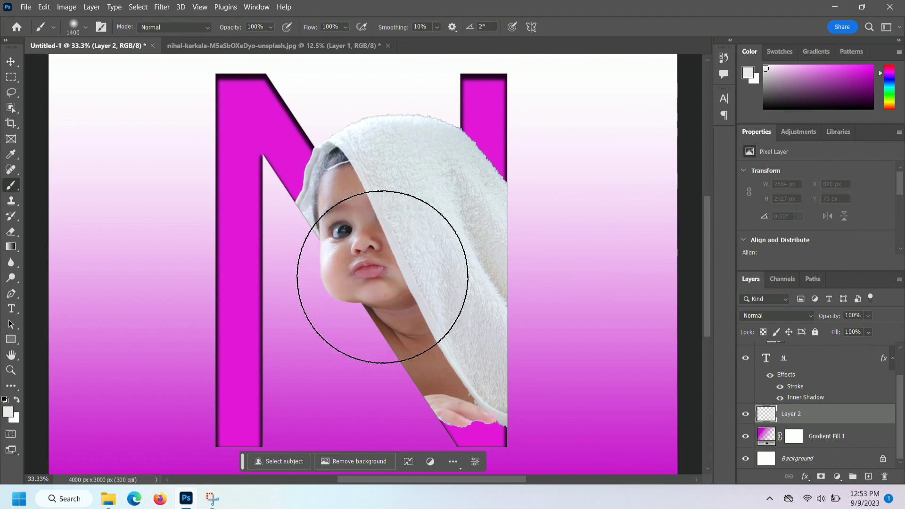
key("bracketright")
key("bracketright")
key("bracketright")
key("bracketright")
key("bracketright")
key("bracketright")
key("bracketright")
key("bracketright")
key("bracketright")
key("bracketright")
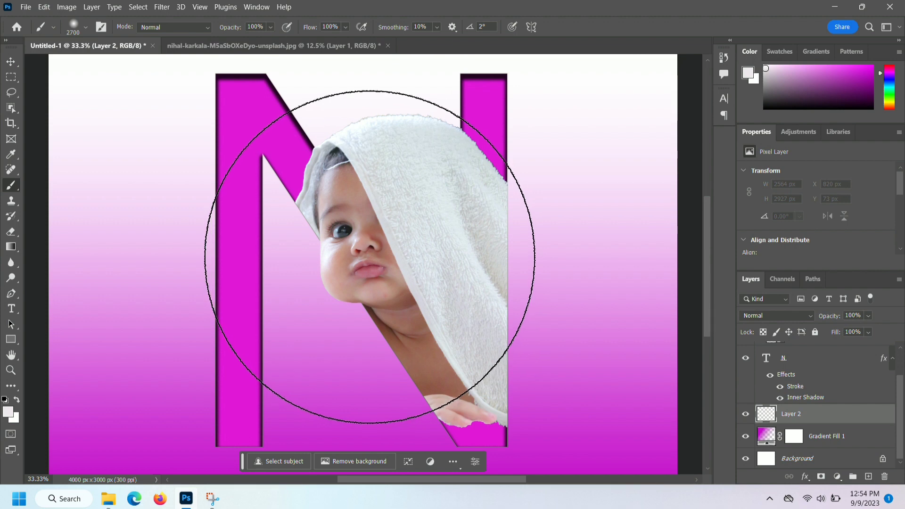
left_click(370, 257)
left_click(371, 256)
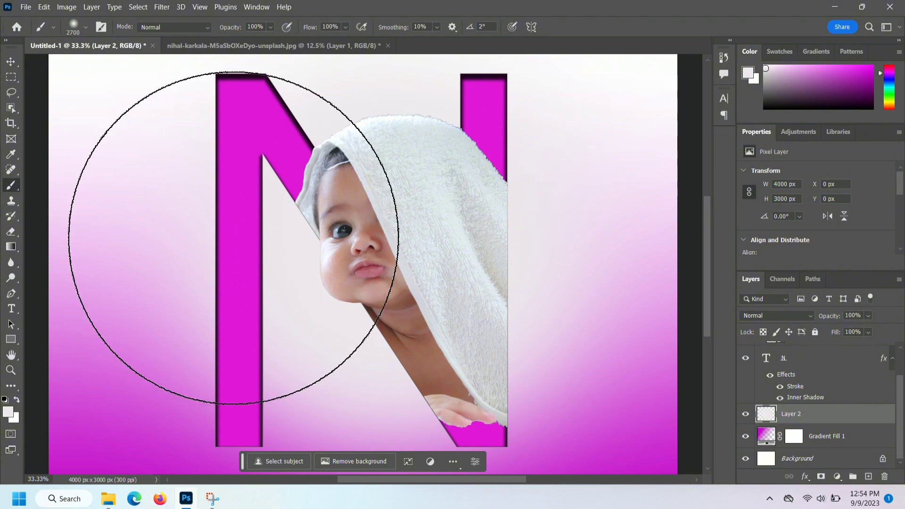
left_click(233, 238)
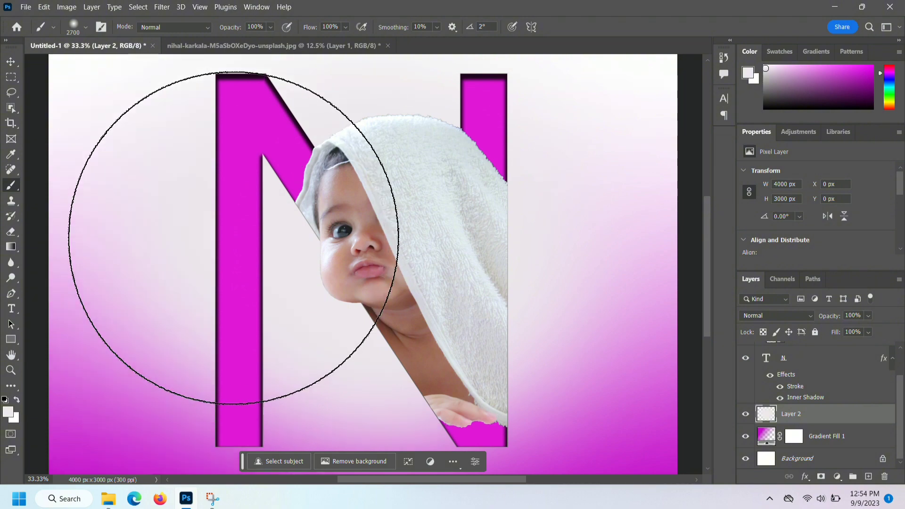
Open the Export As settings for the N composition
left_click(28, 7)
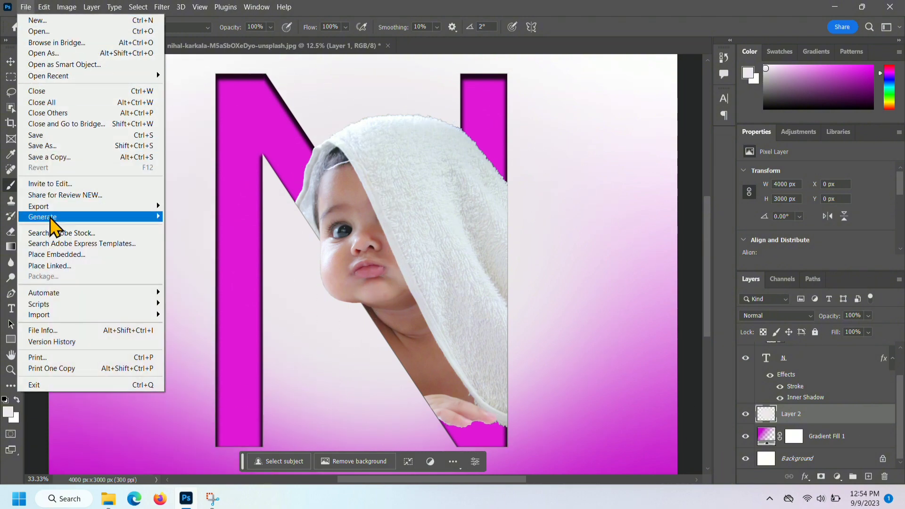
mouse_move(90, 207)
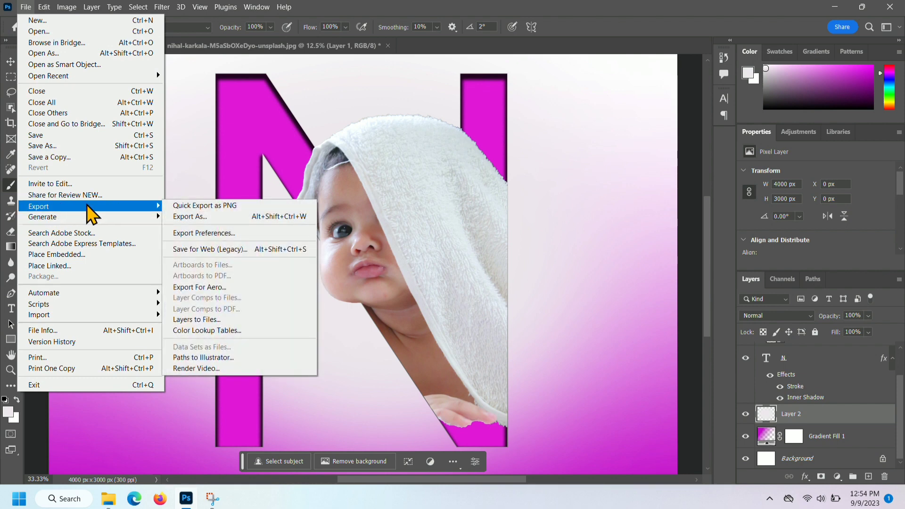
left_click(208, 218)
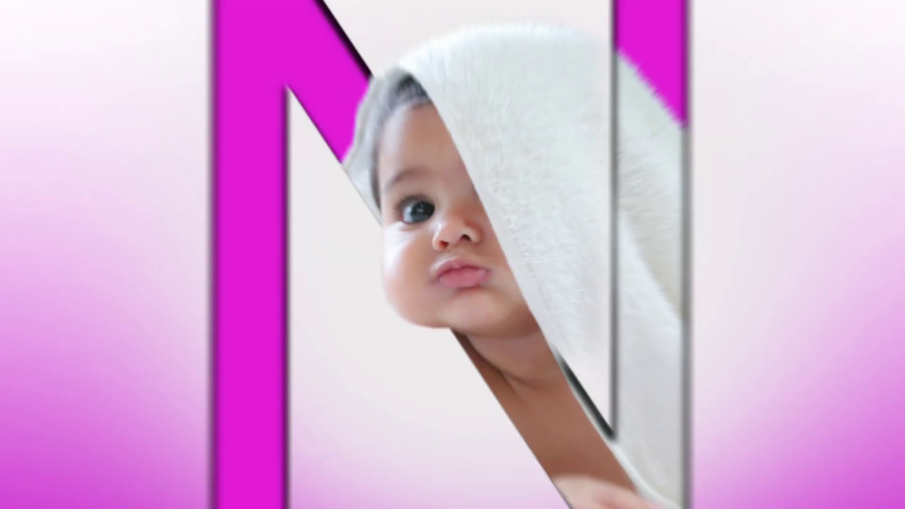